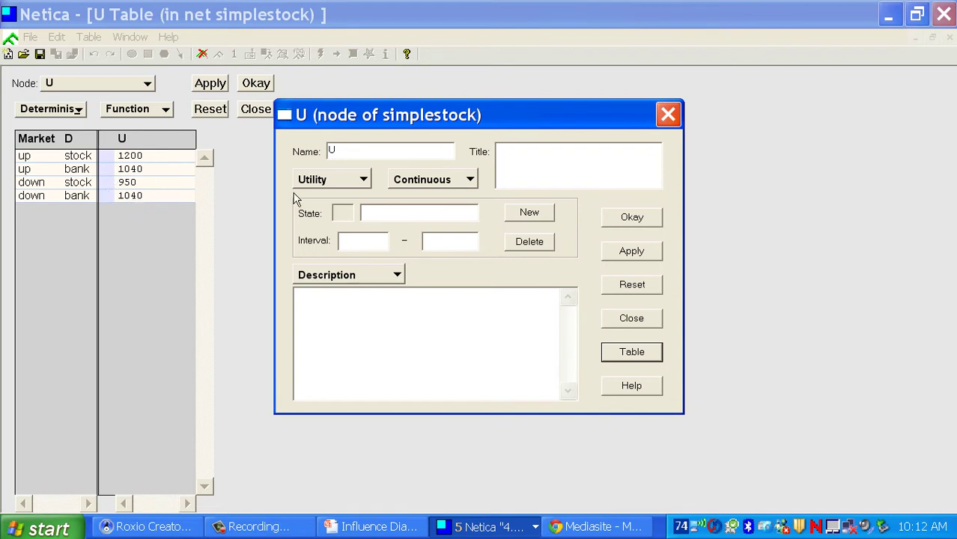
Close U's properties dialog, leaving its utility table of 1200, 1040, 950 and 1040 visible.
click(631, 223)
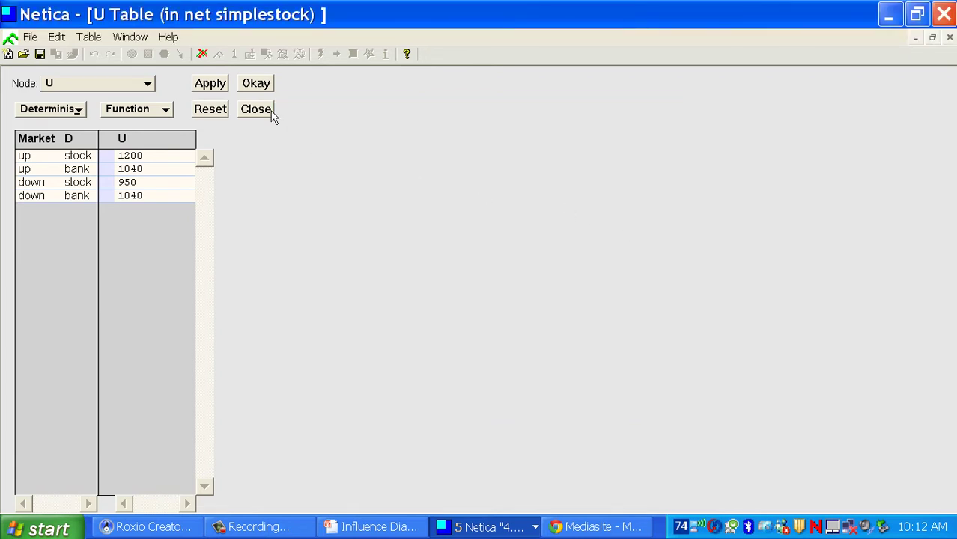
Close the U utility table and bring up the list of open Netica windows.
click(259, 89)
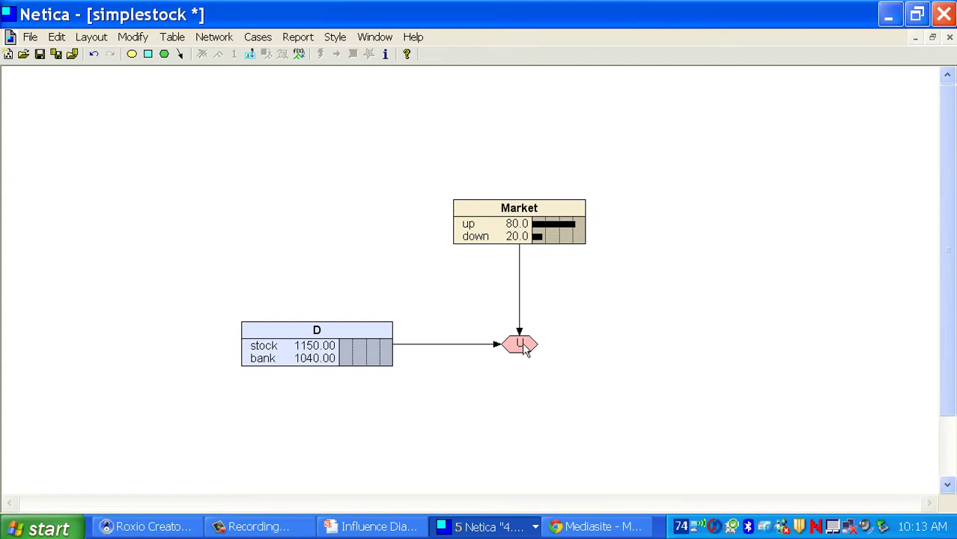
click(486, 527)
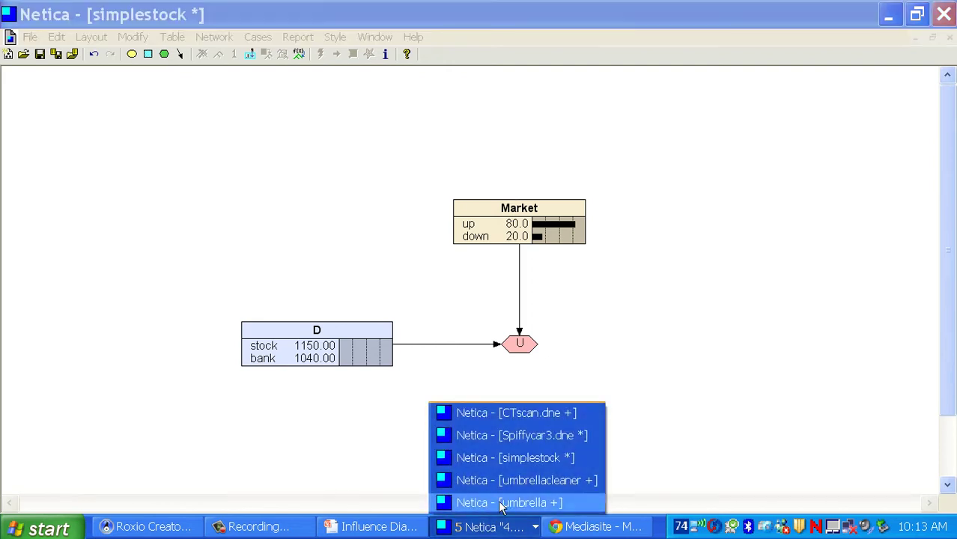
Switch to the umbrella network, where decision D shows take 0.8 and notake 0.6.
click(537, 513)
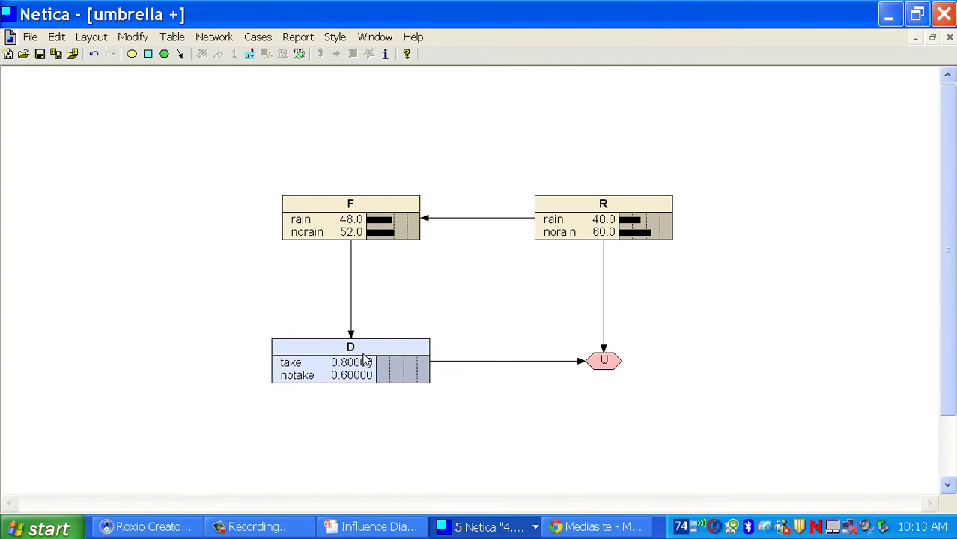
Inspect forecast F's probability table given R (rain 90/10, norain 20/80), then return to the diagram.
right_click(387, 236)
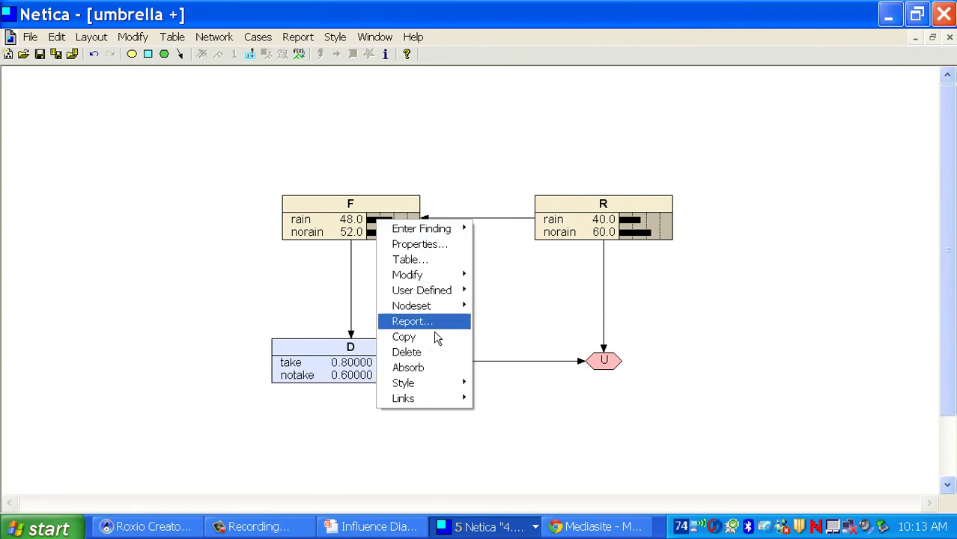
click(455, 252)
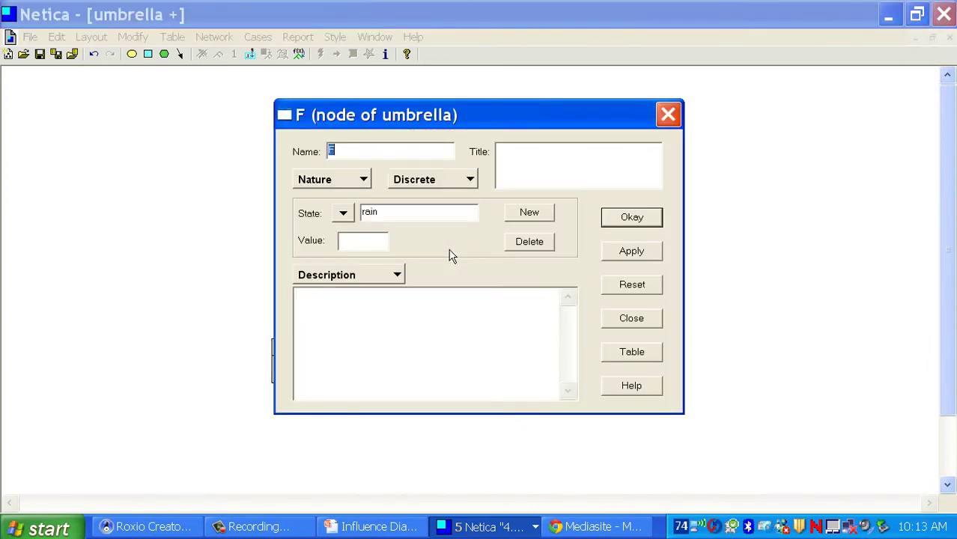
click(630, 360)
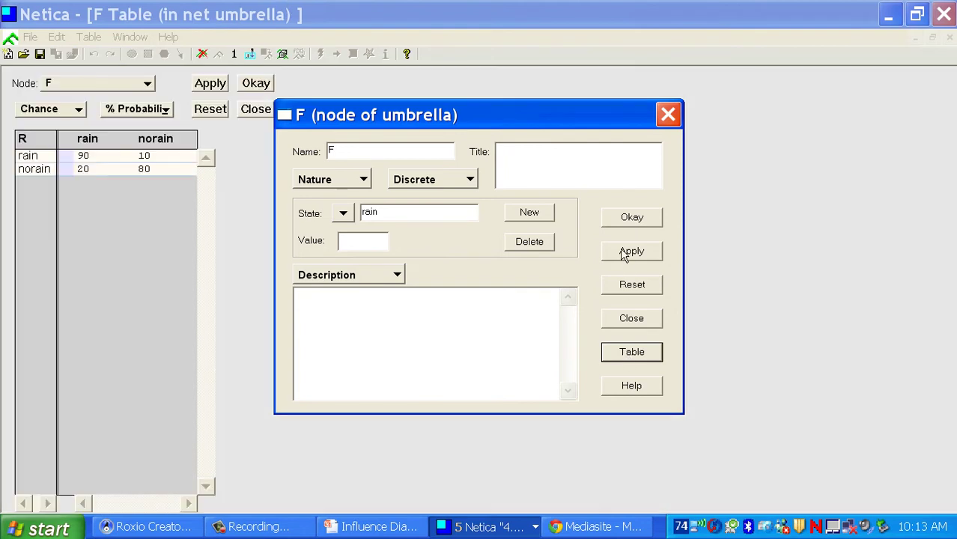
click(668, 115)
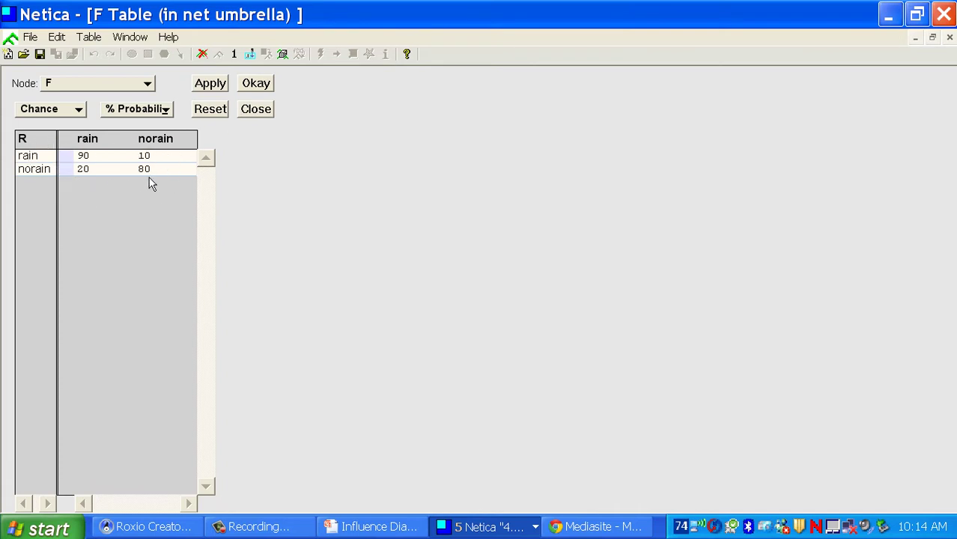
click(258, 85)
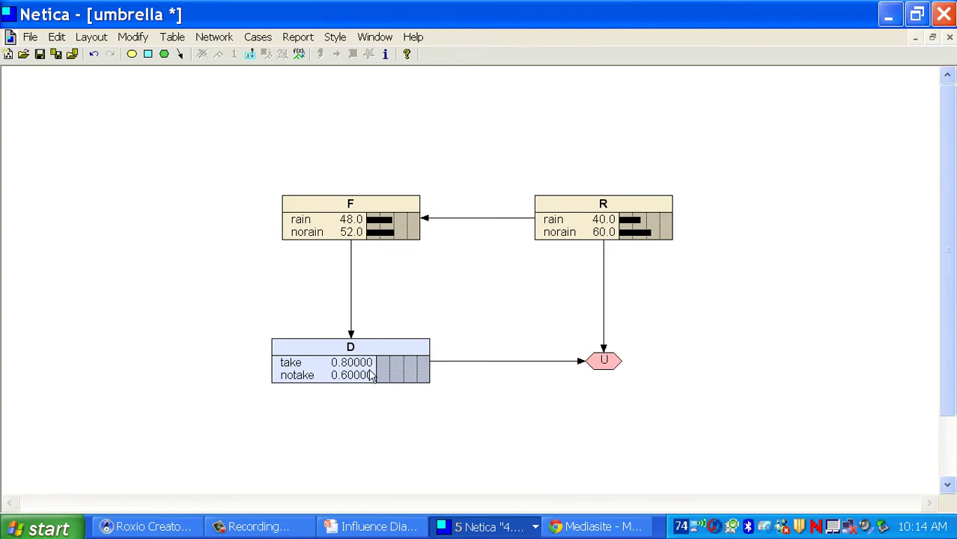
Display U's utility table: rain/take 0.8, rain/notake 0, norain/take 0.8, norain/notake 1.
right_click(604, 360)
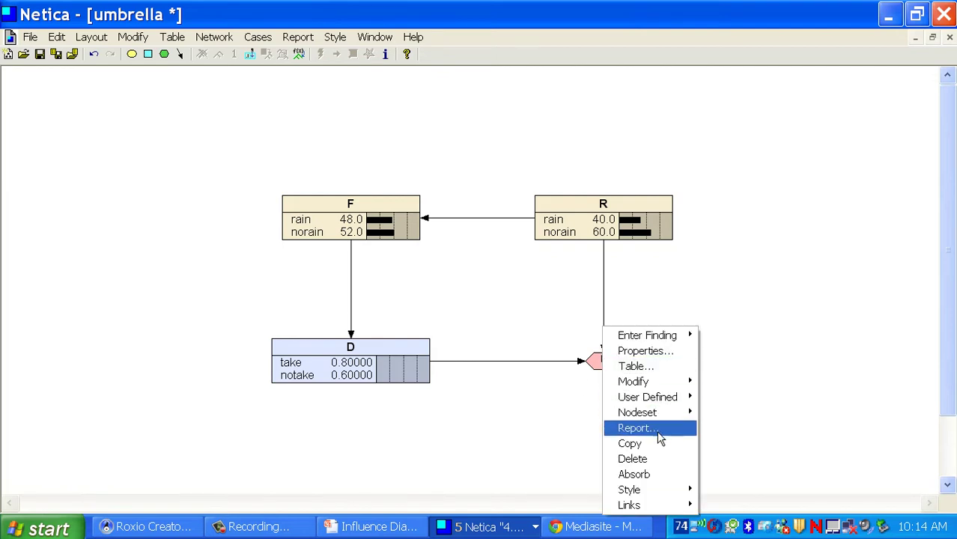
click(664, 352)
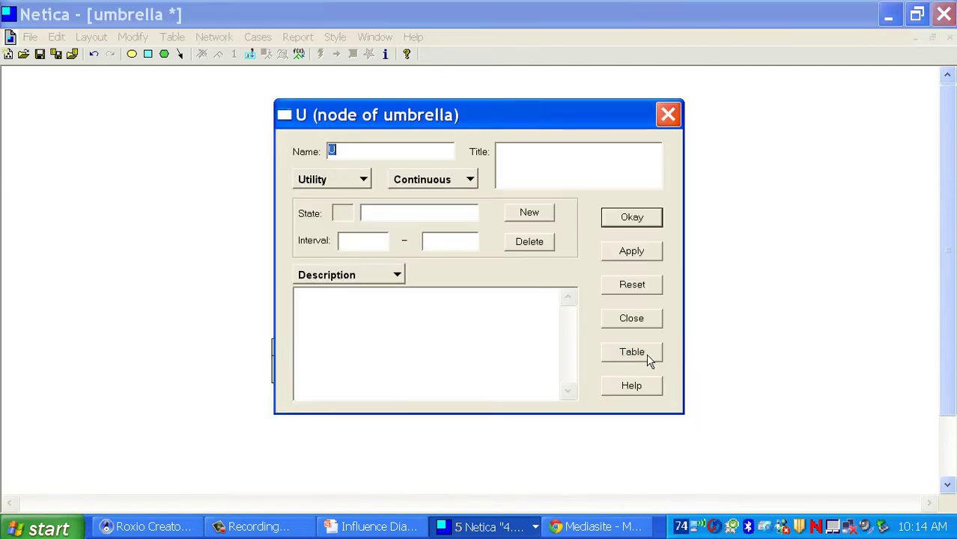
click(643, 353)
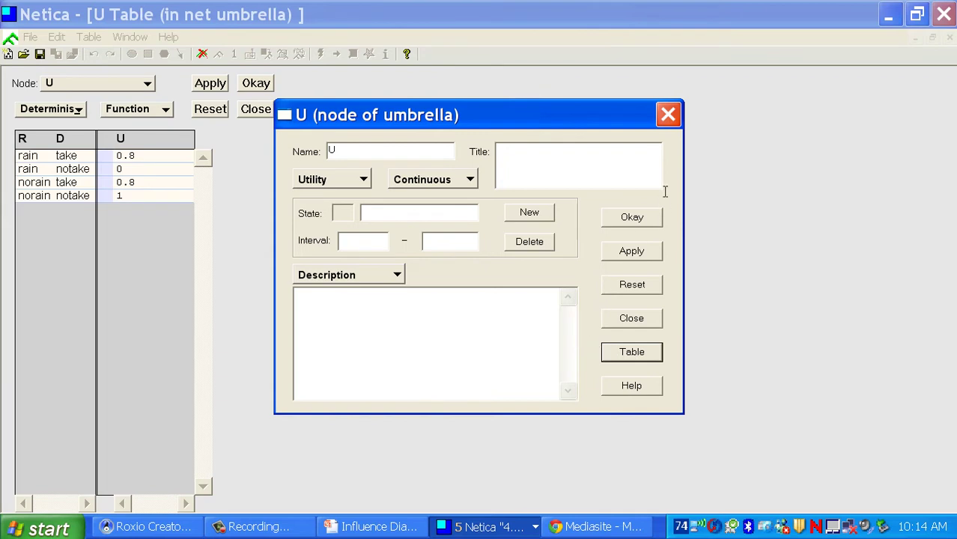
Close U's properties and utility table, returning to the umbrella diagram with D at take 0.8, notake 0.6.
click(645, 222)
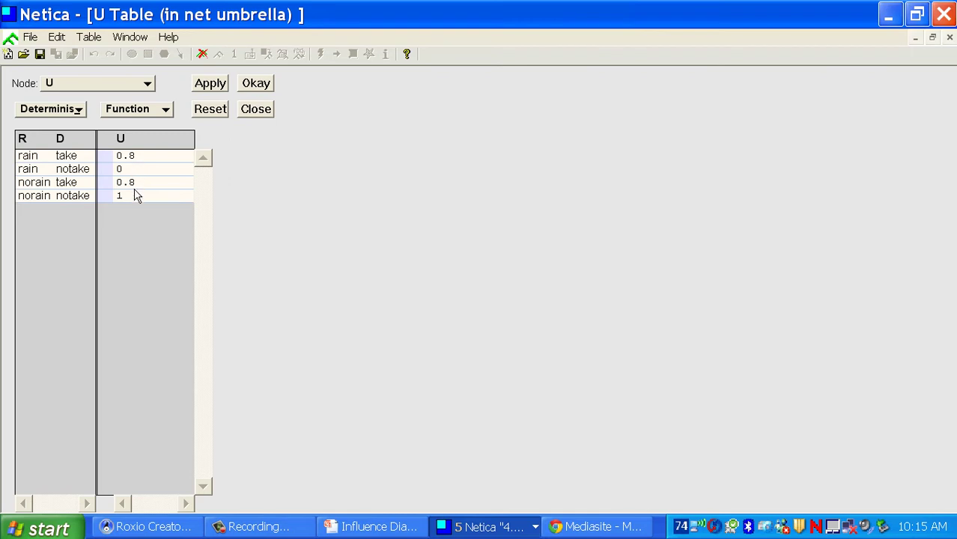
click(261, 87)
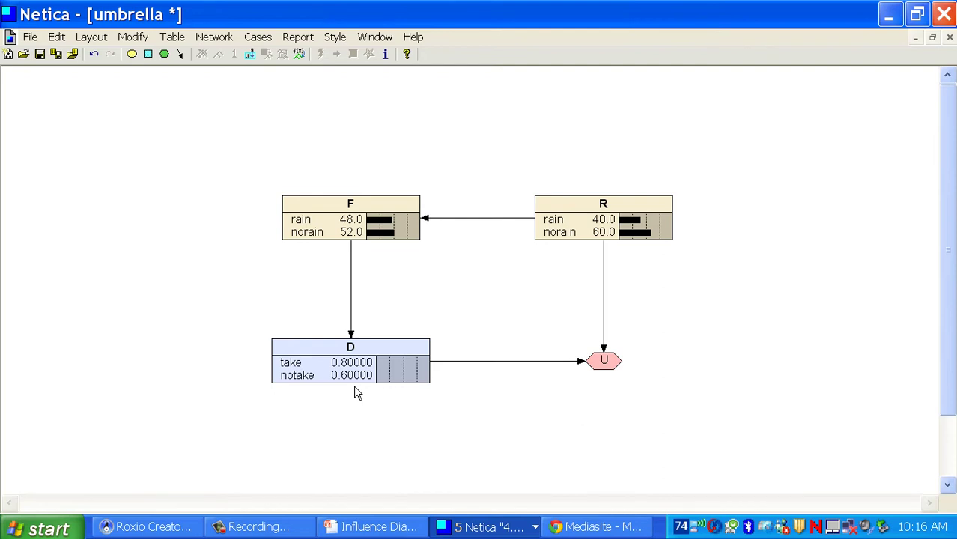
Enter a rain forecast as evidence on node F.
click(356, 226)
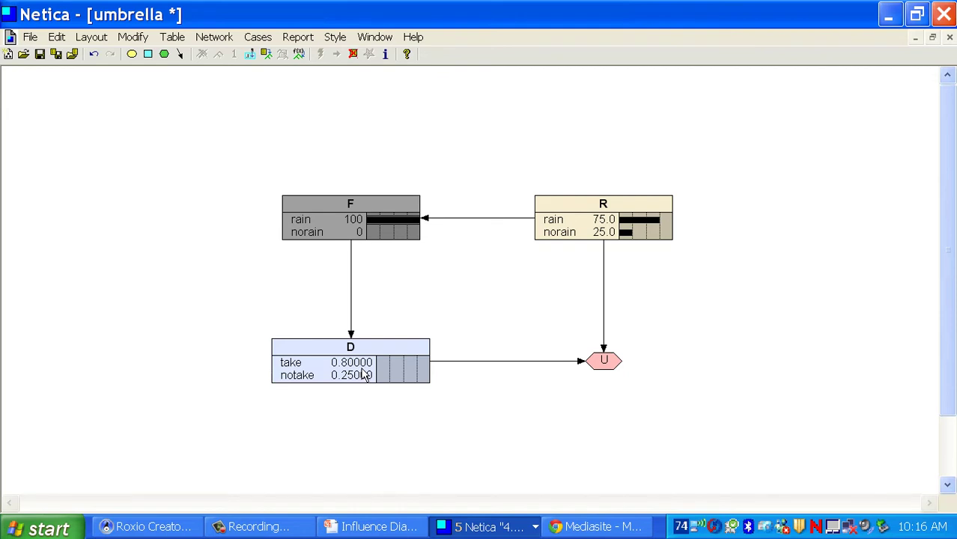
Change F's evidence to norain, lifting notake's utility to 0.92307 versus take's 0.80000.
click(328, 236)
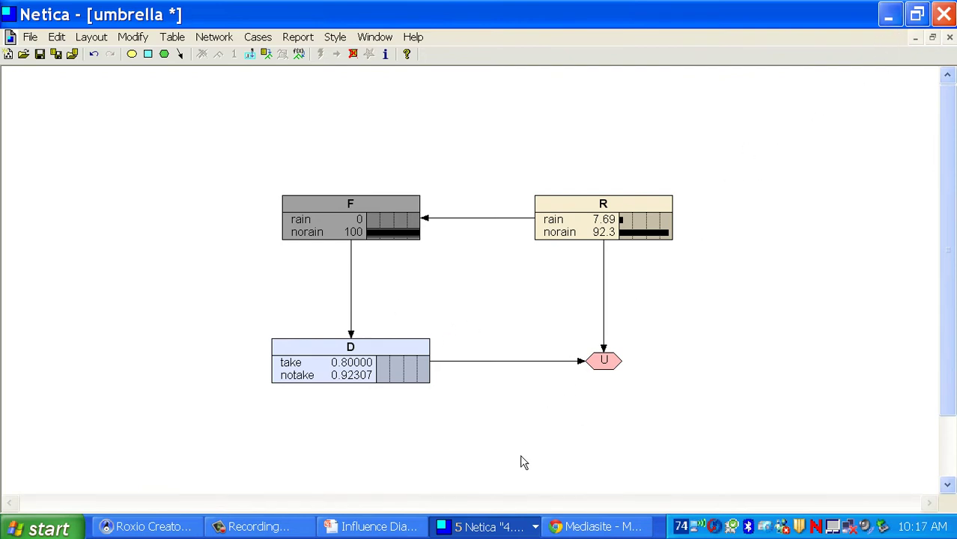
click(491, 526)
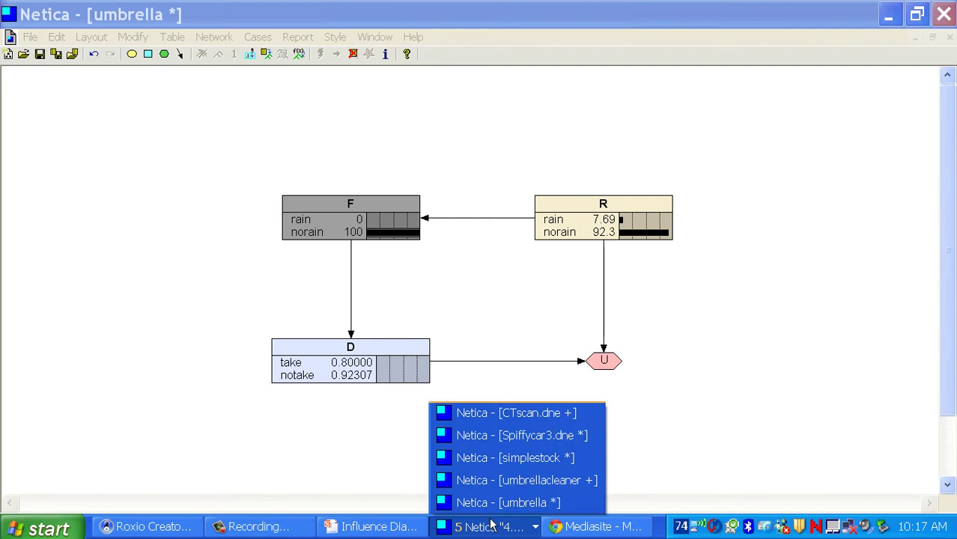
Switch to Spiffycar3.dne, showing runtest 10320.0, buyspiffycar 10400.0 and donotbuy 10000.0.
click(530, 442)
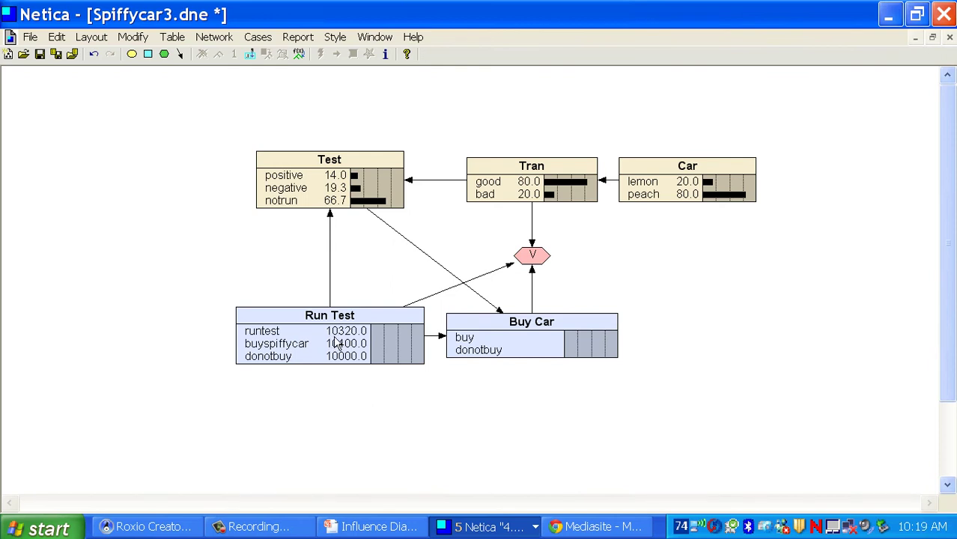
Set the Run Test decision to runtest and enter a positive finding on the Test node.
click(282, 333)
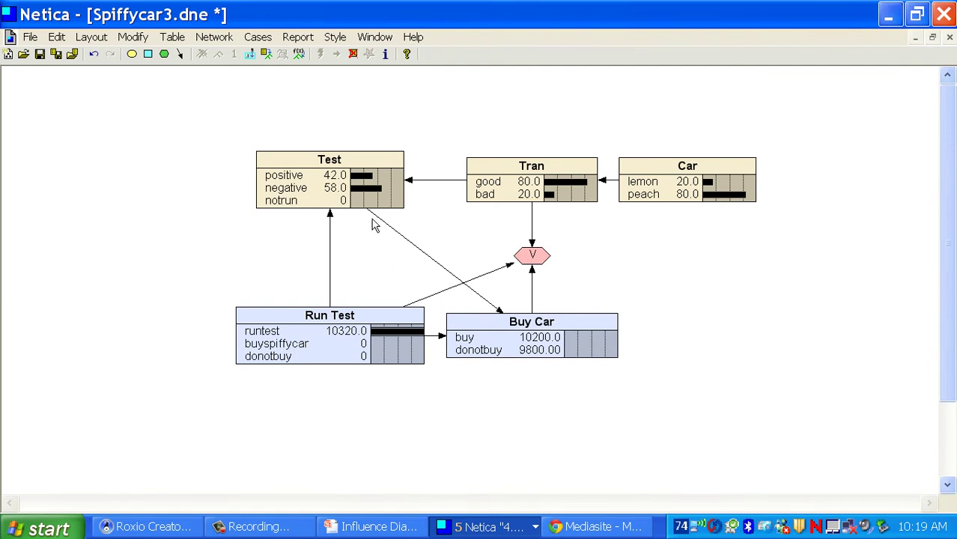
click(296, 181)
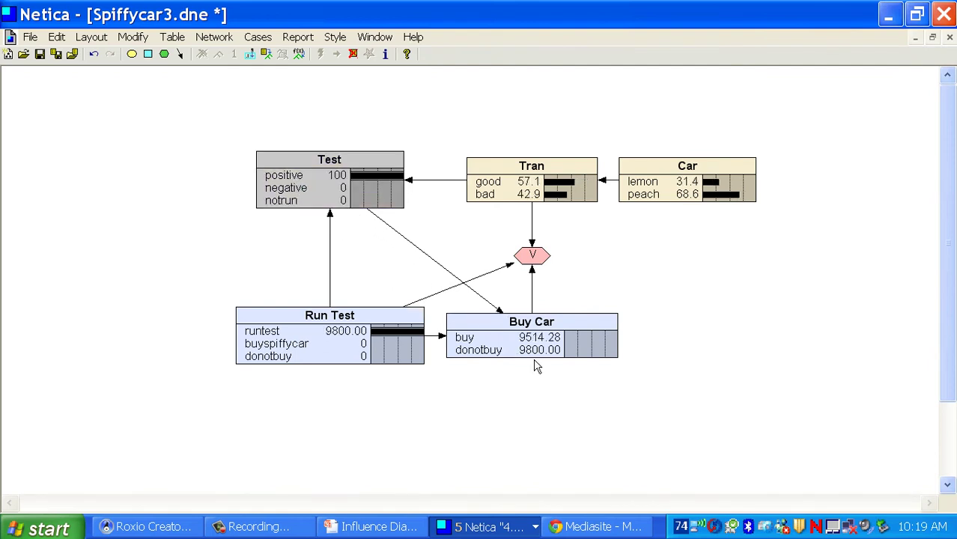
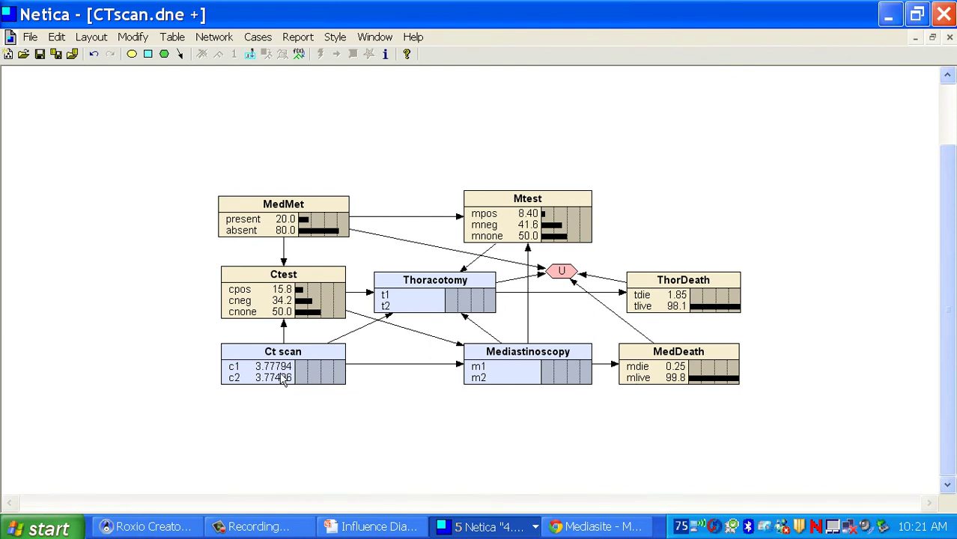
Fix Ct scan at c1 and enter cpos for Ctest, giving Mediastinoscopy utilities 3.76375 and 3.77496.
click(275, 376)
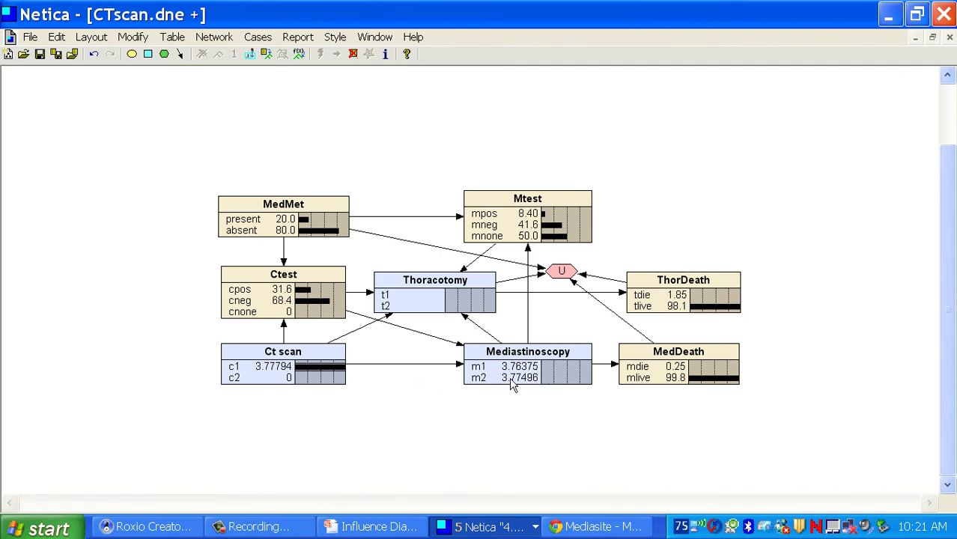
click(286, 294)
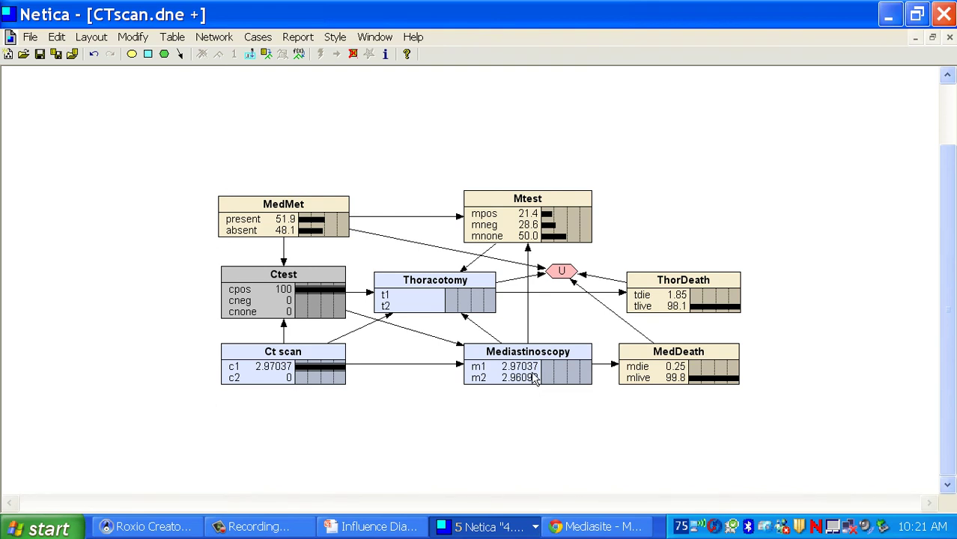
Switch the Ctest finding to cneg and set Mediastinoscopy to m2, giving Thoracotomy 4.15103 / 2.59579.
click(296, 301)
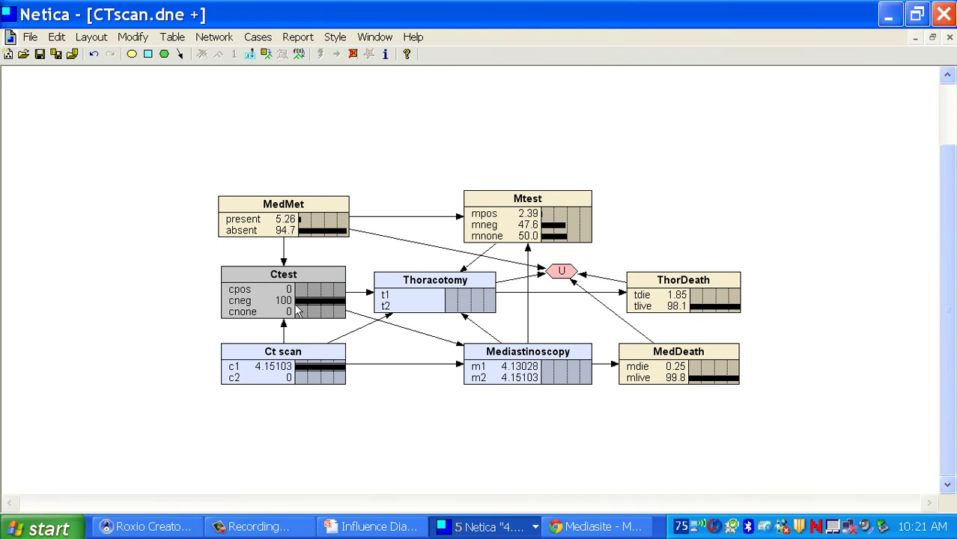
click(526, 380)
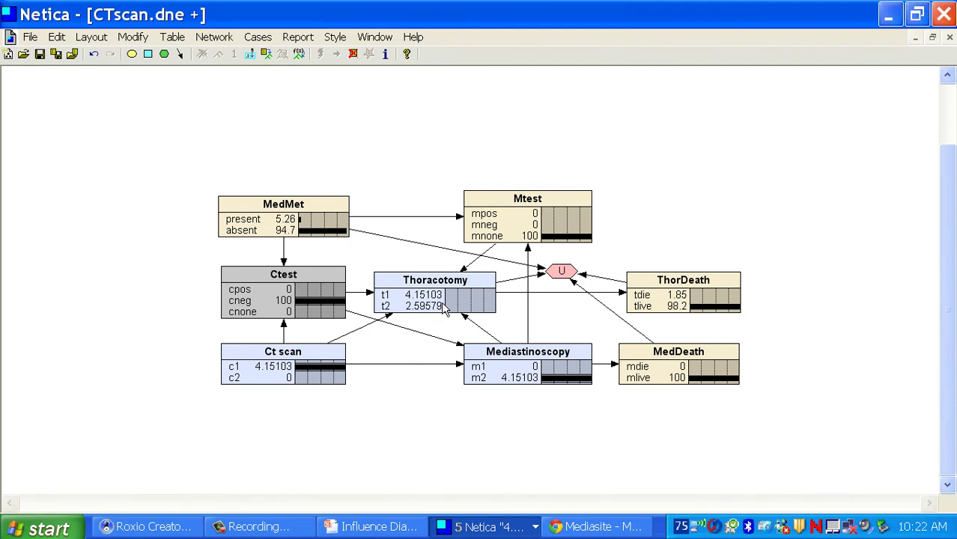
click(214, 37)
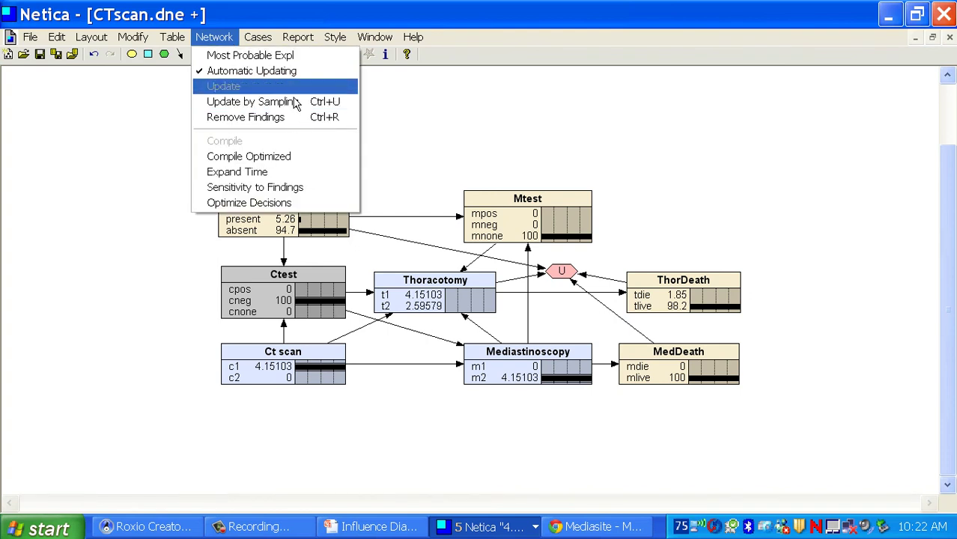
Remove all findings, then re-enter c1 and cpos, giving Mediastinoscopy utilities 2.97037 and 2.98092.
click(287, 123)
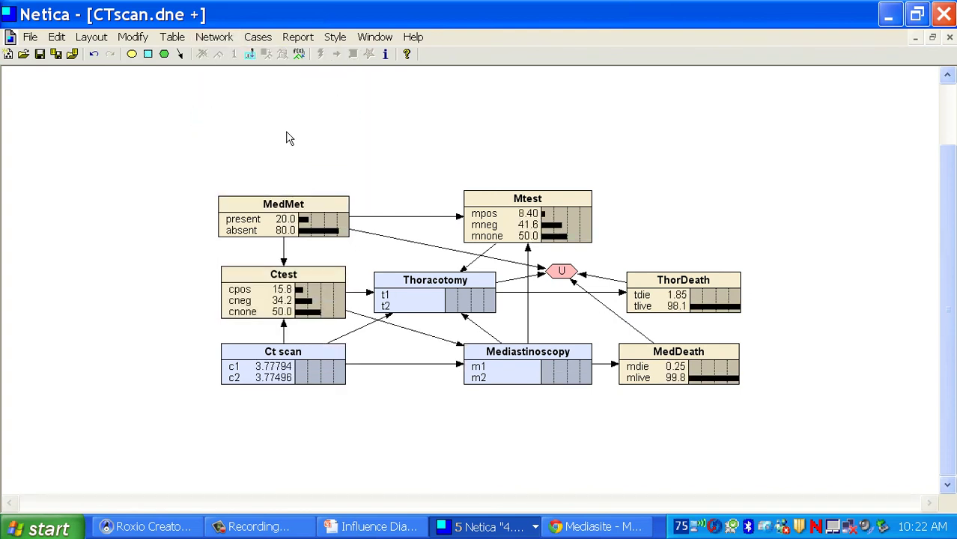
click(287, 367)
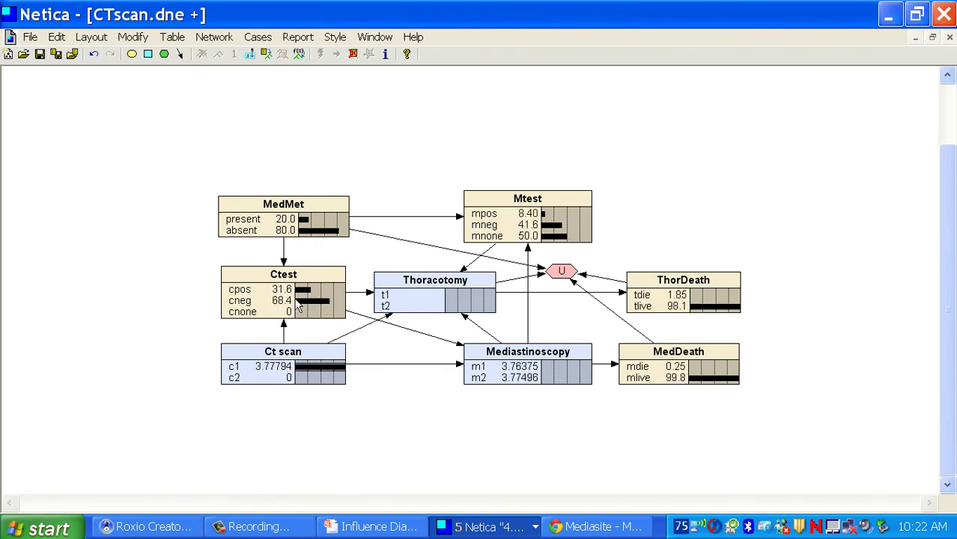
click(297, 300)
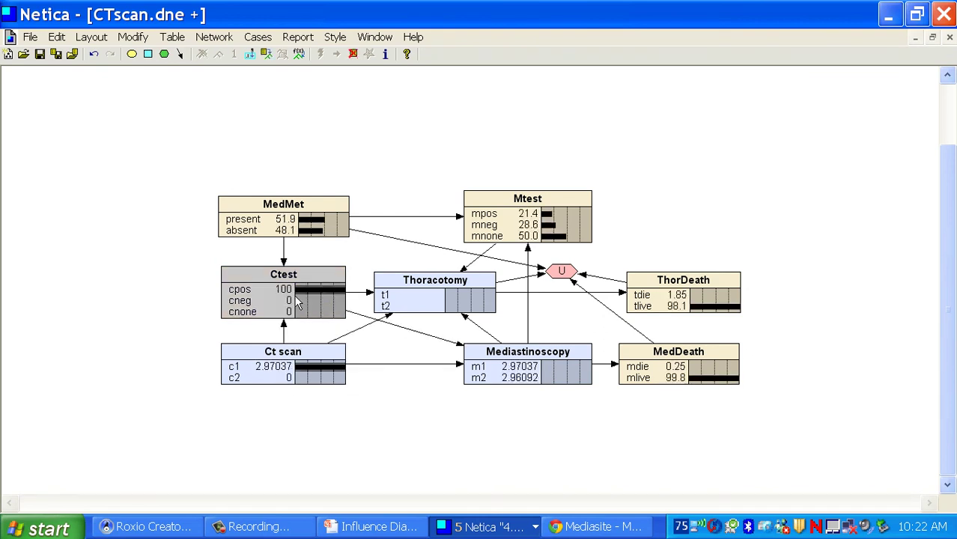
Set Mediastinoscopy to m1 and enter the Mtest finding as mpos, then change it to mneg.
click(488, 371)
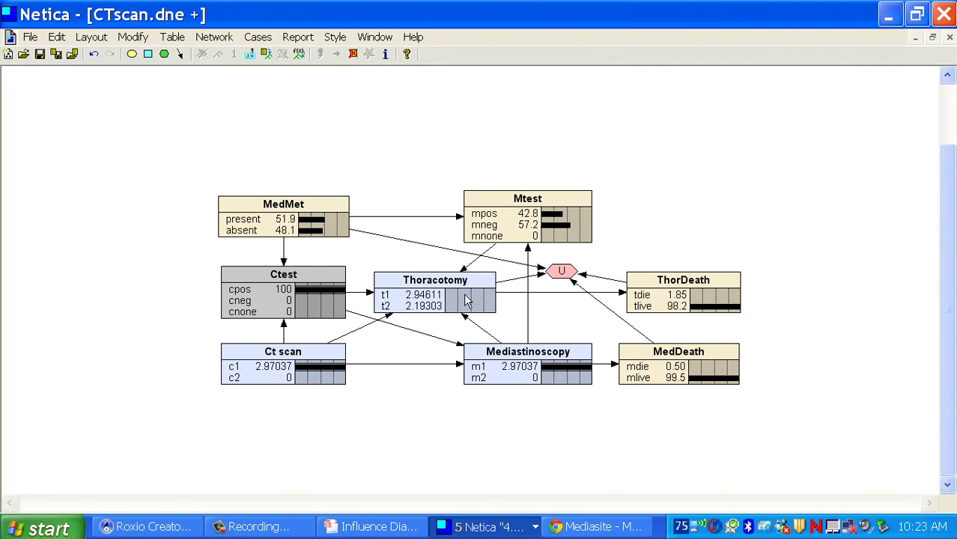
click(539, 217)
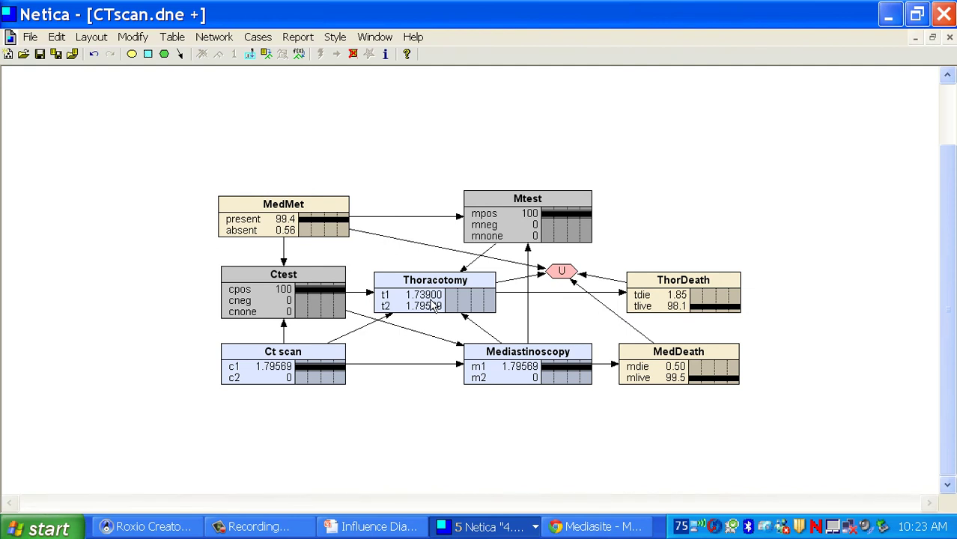
click(500, 228)
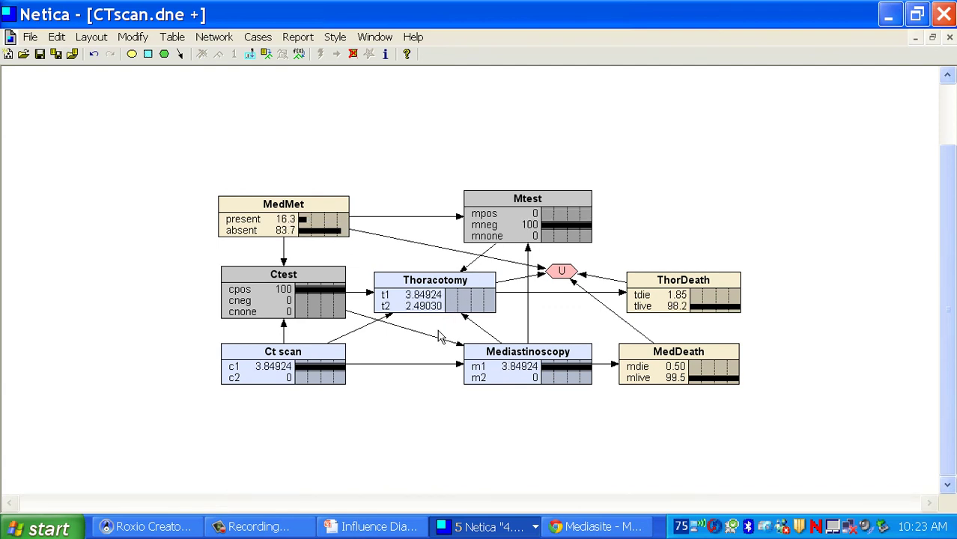